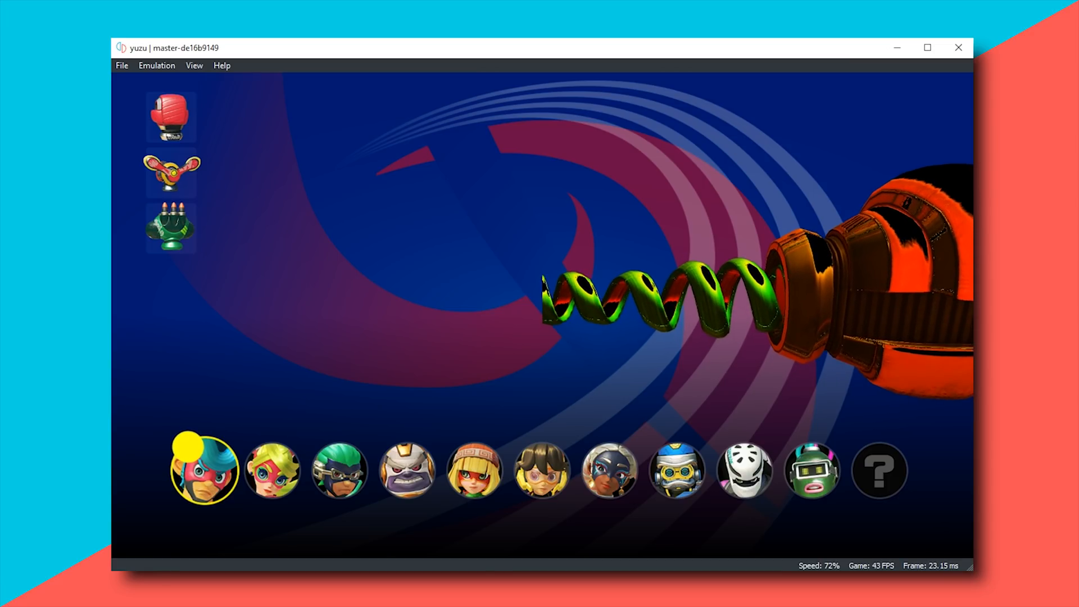
- Browse the ARMS roster with the d-pad and confirm the third, chain-armed fighter
key("Right")
key("Right")
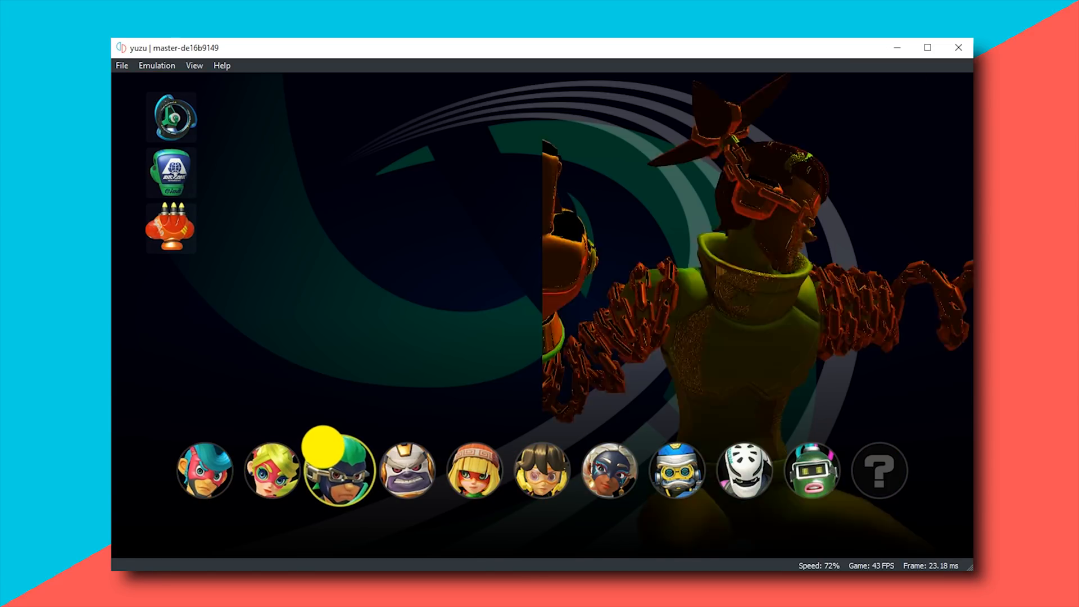
key("Right")
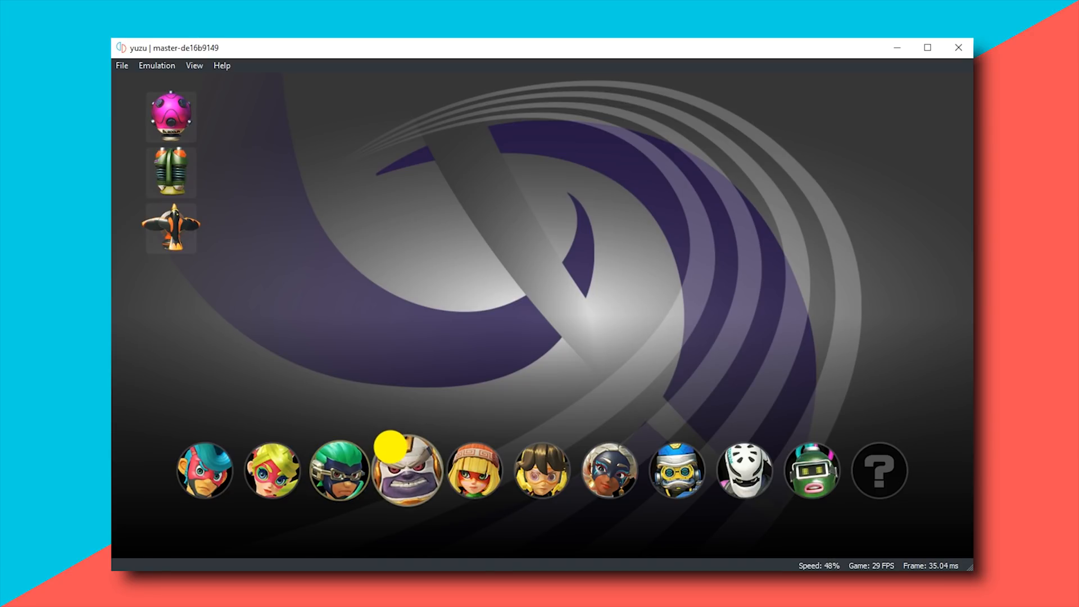
key("Left")
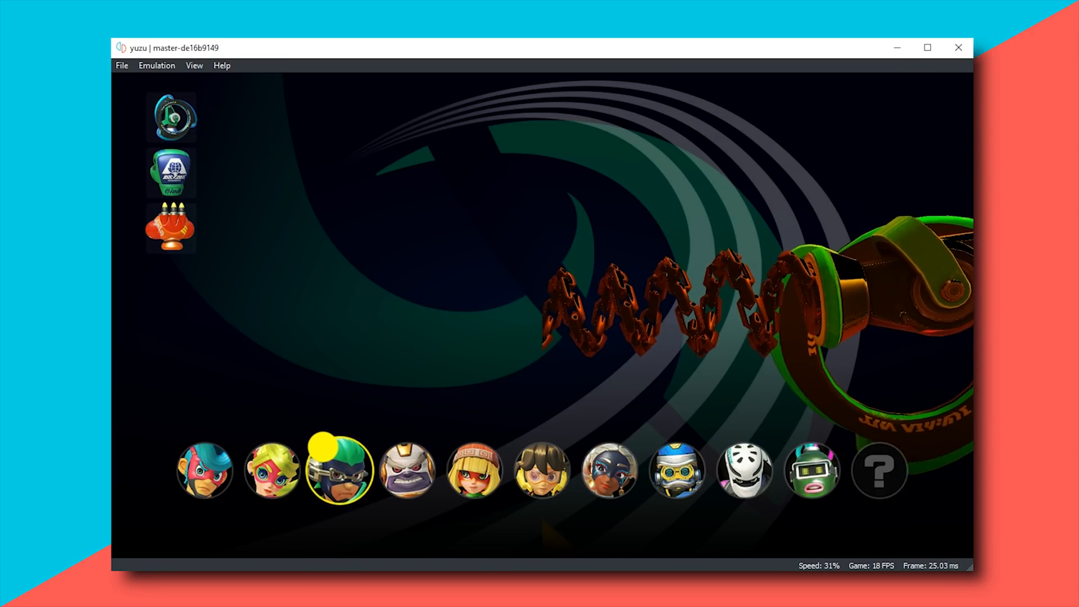
key("Return")
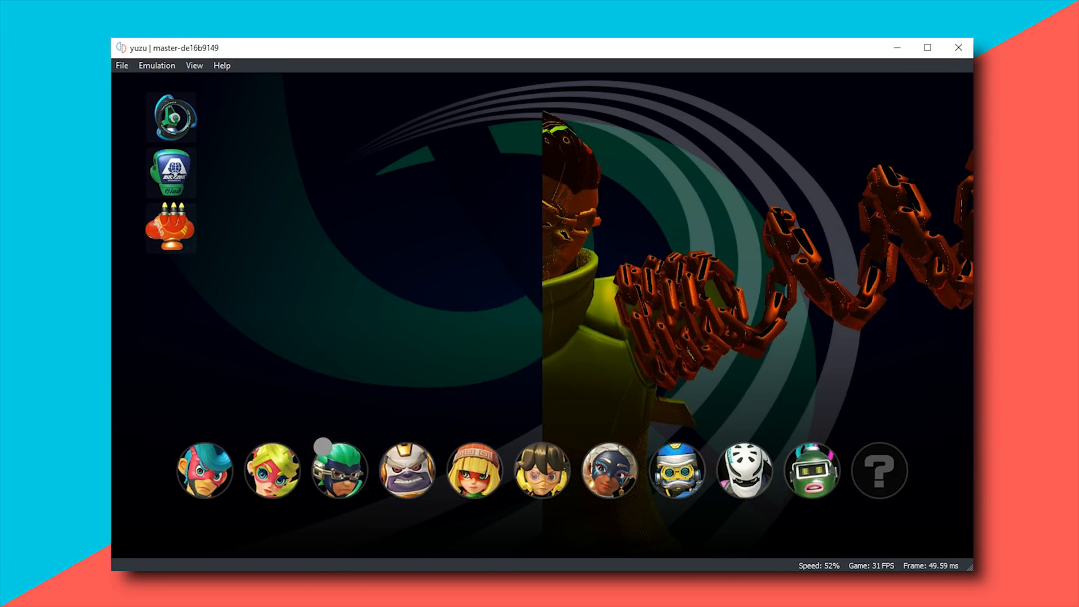